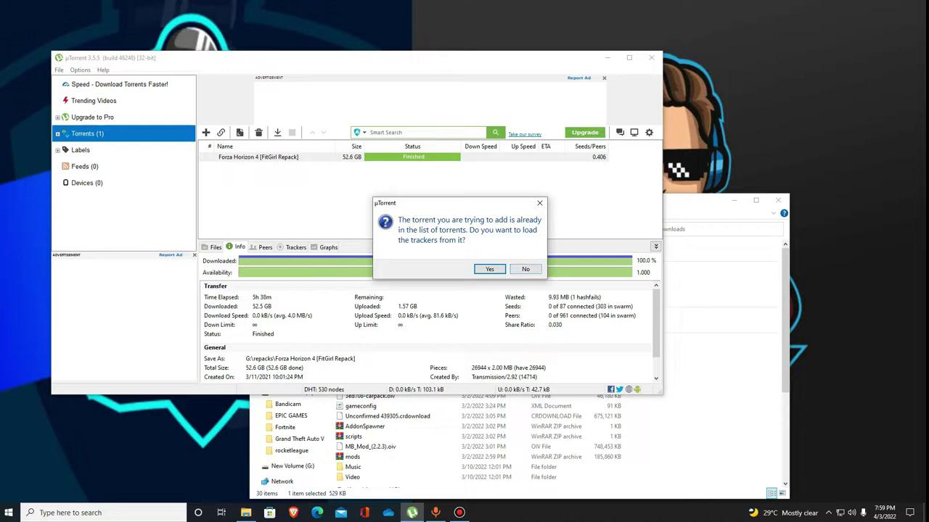
Decline loading the duplicate torrent's trackers and open the download folder of Forza Horizon 4 [FitGirl Repack], continuing past the upgrade notice
left_click(525, 269)
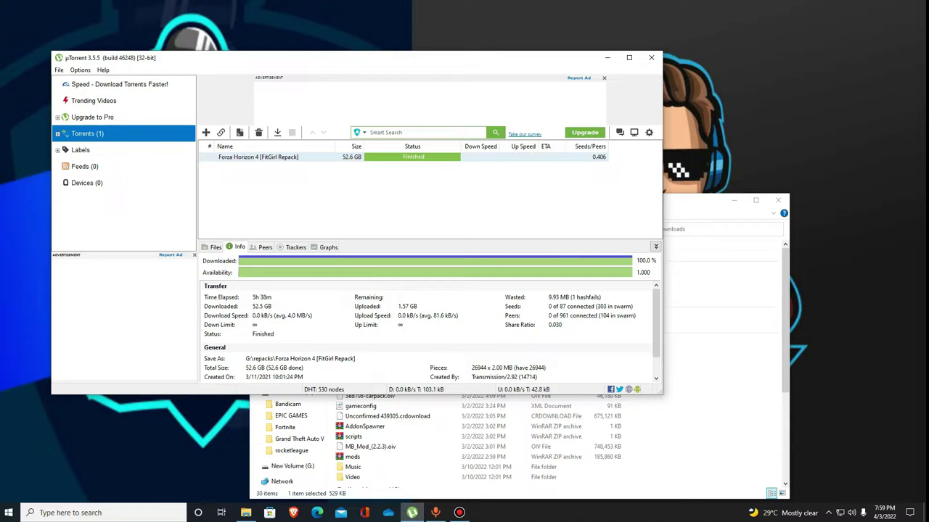
scroll(432, 330, "down", 1)
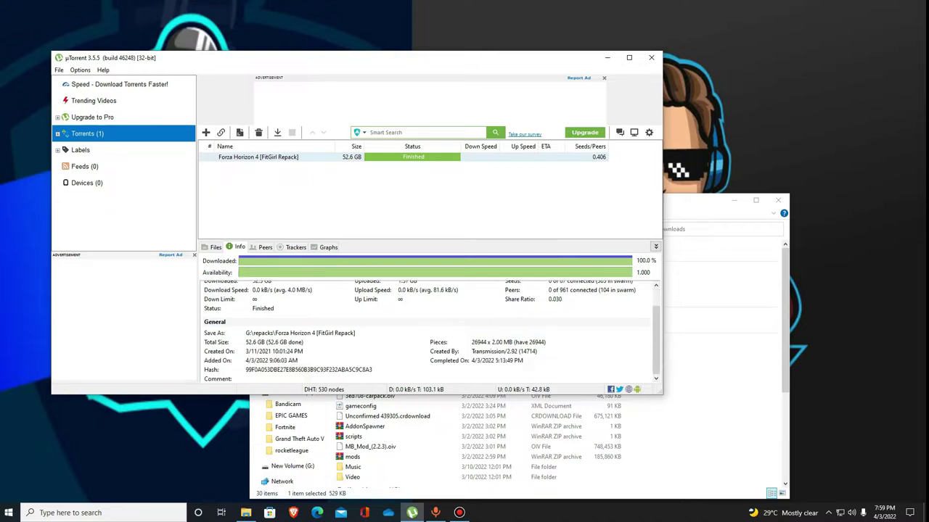
scroll(432, 330, "up", 1)
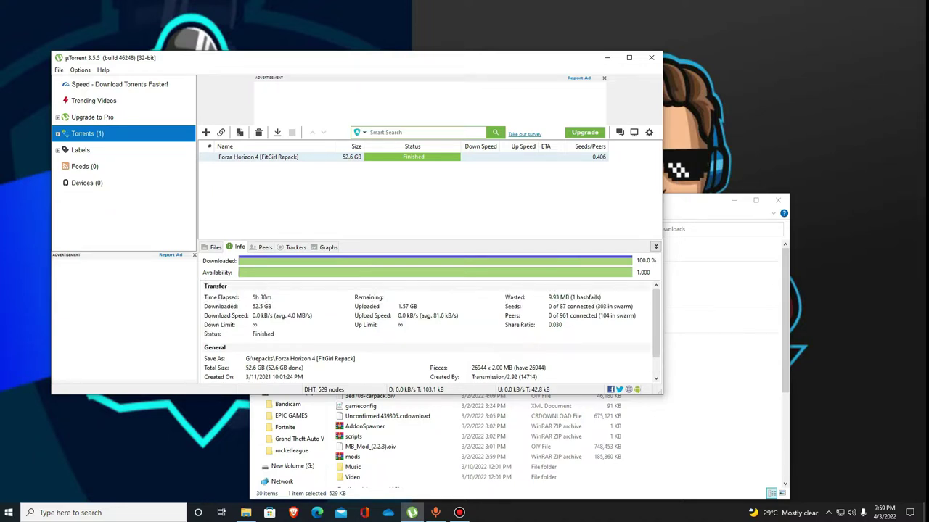
scroll(431, 330, "down", 1)
scroll(432, 330, "up", 1)
double_click(258, 157)
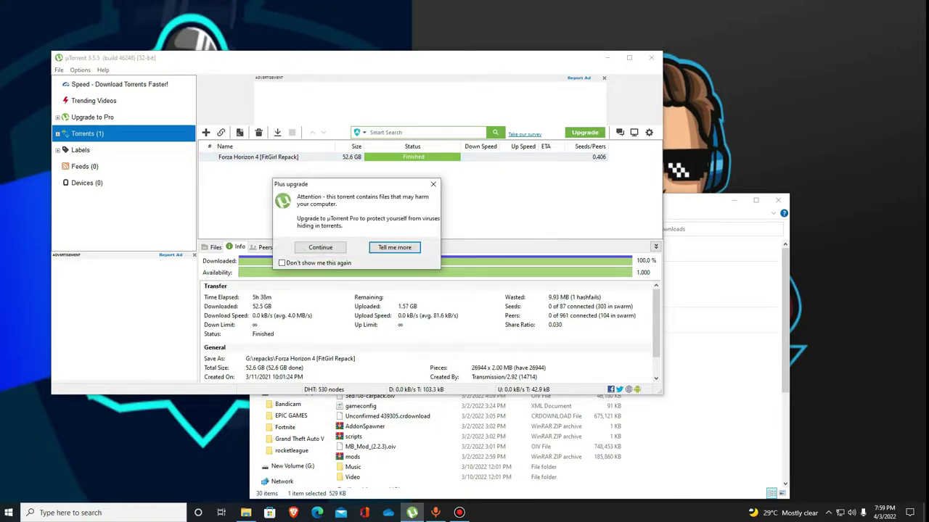
left_click(320, 247)
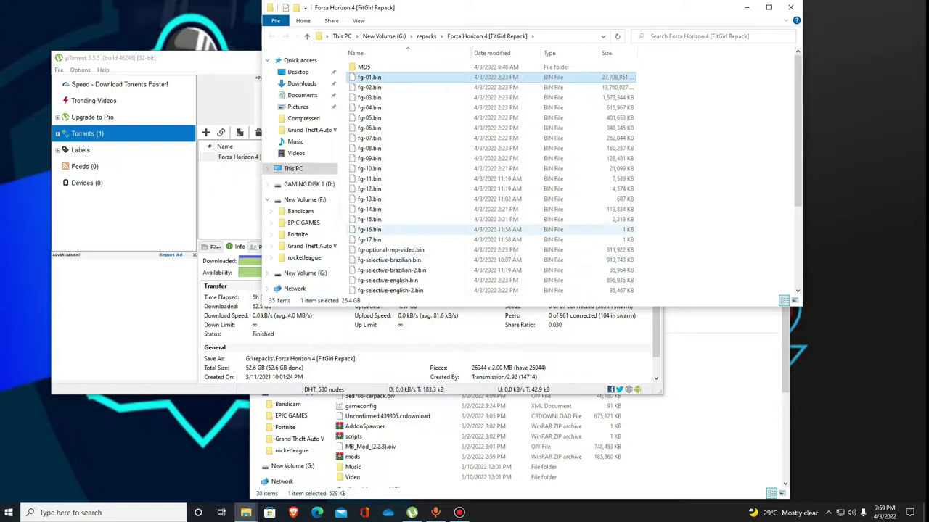
Launch the "Verify BIN files before installation" batch file from the repack folder and close the checker
scroll(494, 178, "down", 4)
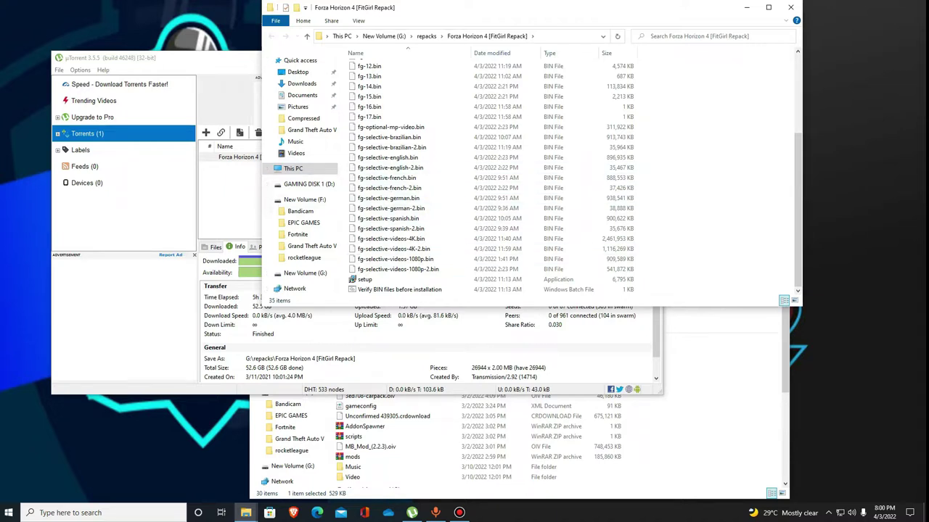
scroll(573, 174, "up", 4)
scroll(573, 174, "down", 4)
left_click_drag(674, 182, 682, 132)
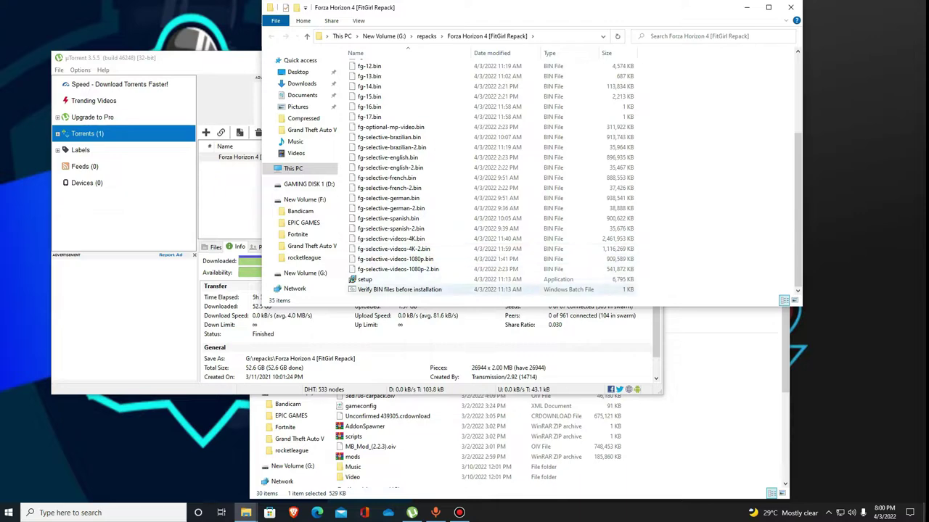
left_click(464, 289)
double_click(464, 289)
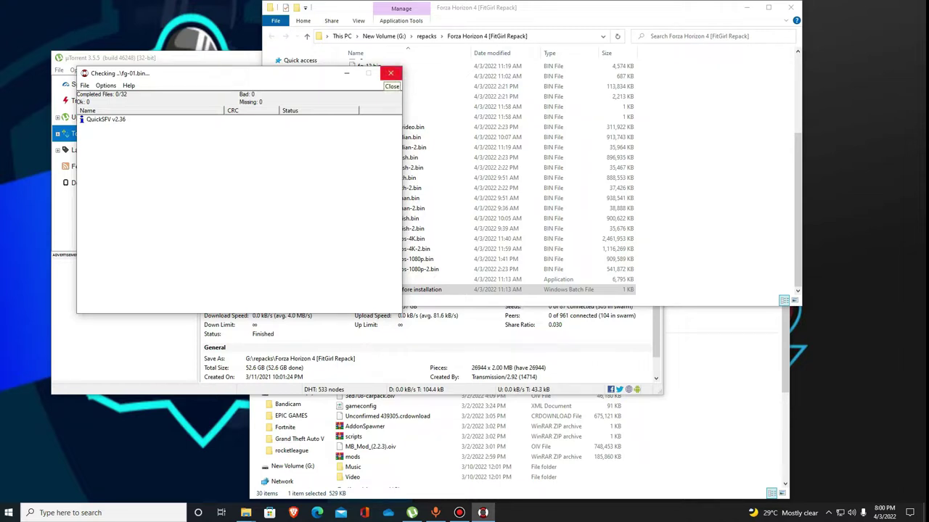
left_click(390, 73)
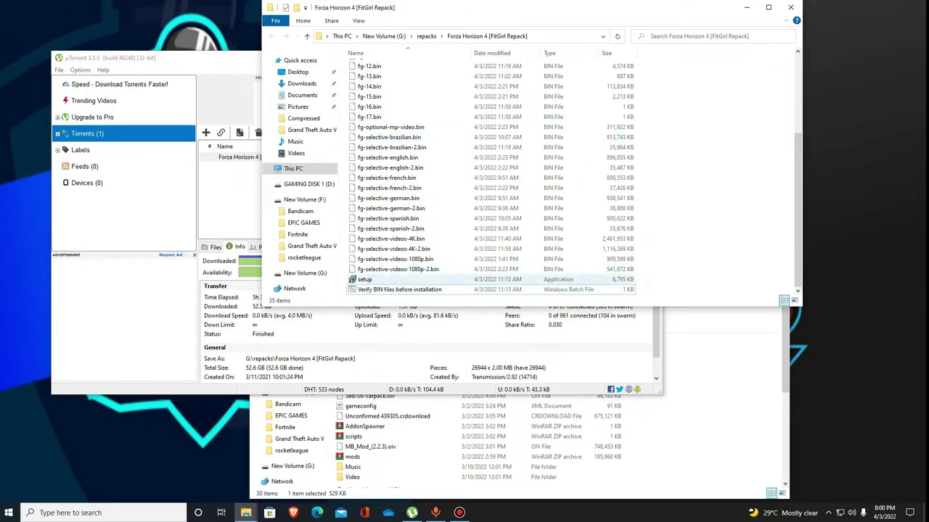
Close the Downloads folder window and launch the repack's setup application with English as the setup language
left_click(718, 363)
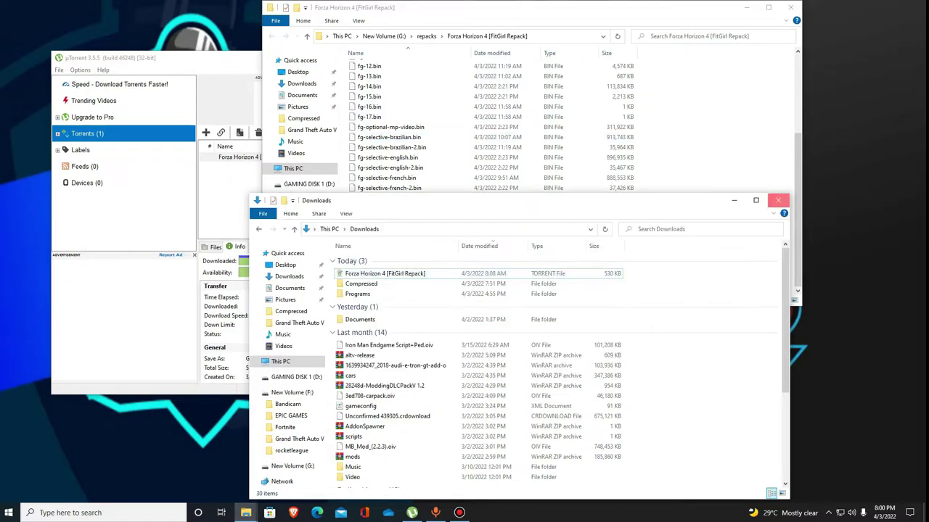
left_click(778, 200)
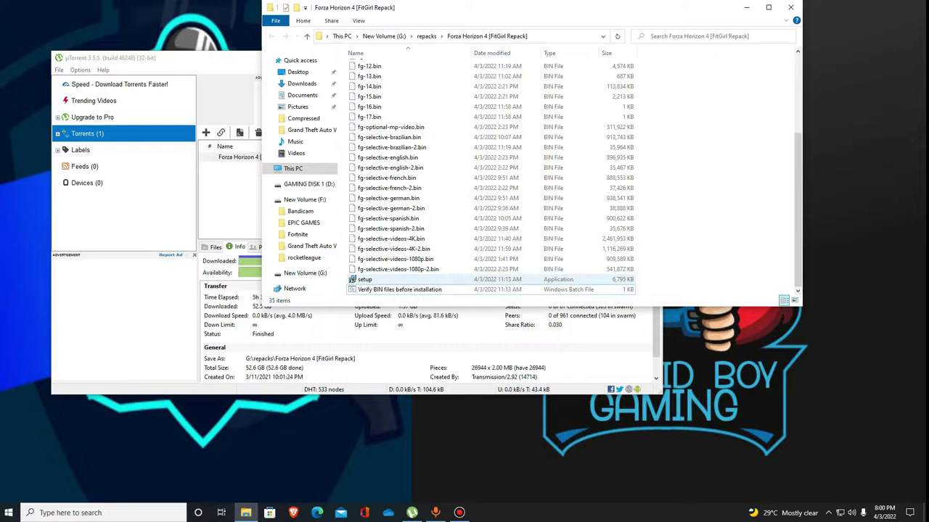
left_click(365, 279)
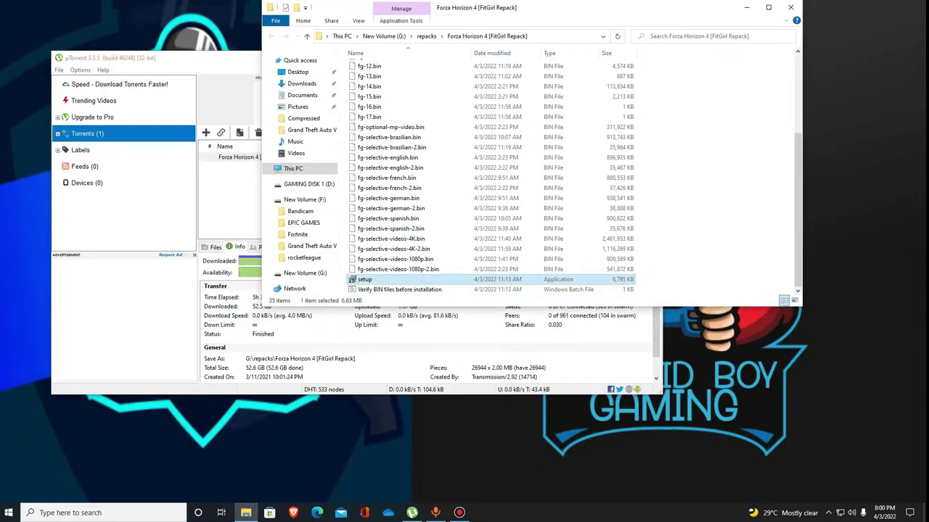
double_click(364, 280)
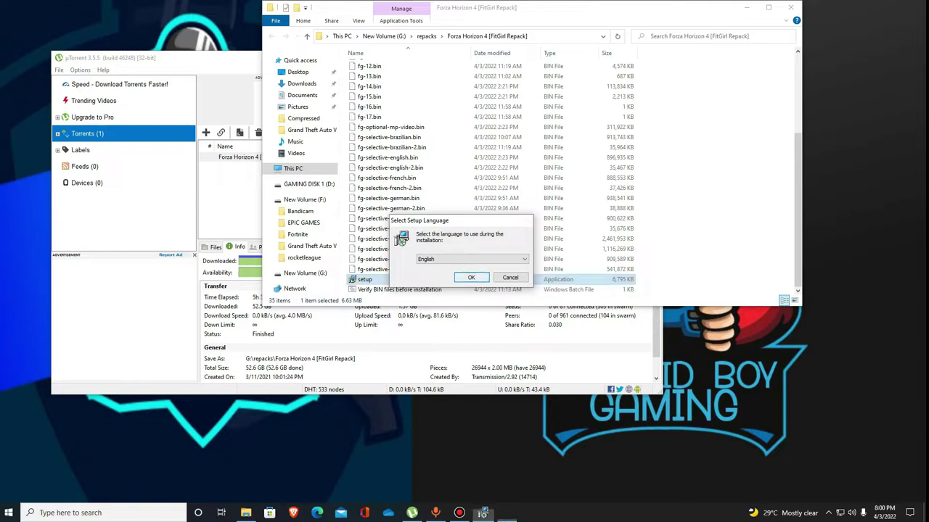
left_click(470, 277)
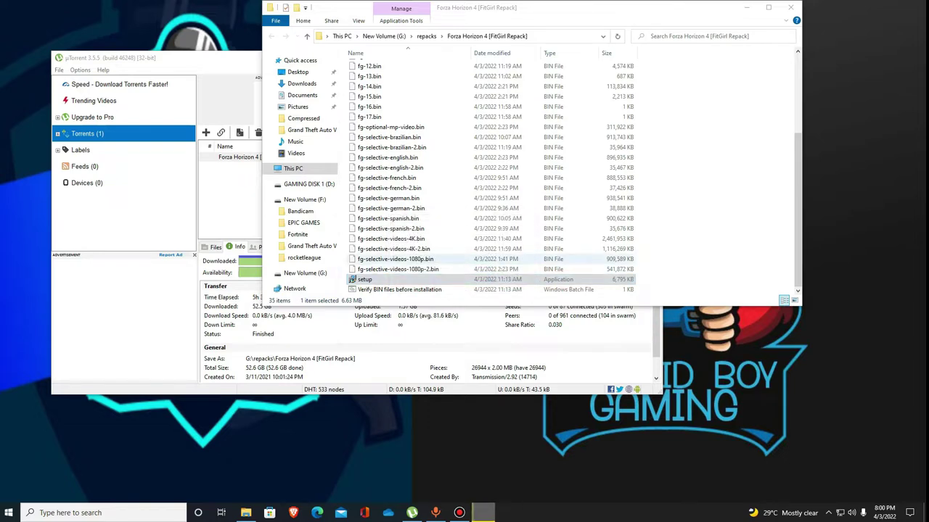
Mute the installer's music and close µTorrent
left_click(359, 333)
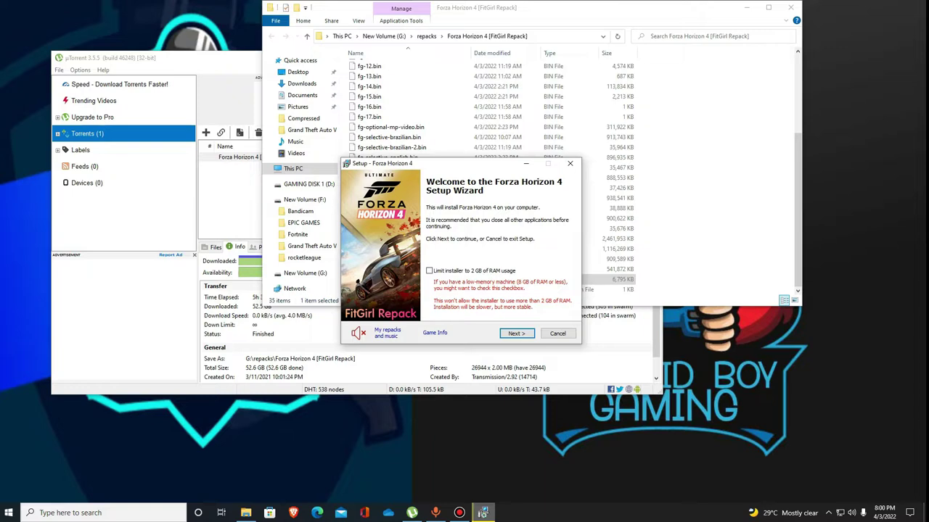
left_click(232, 81)
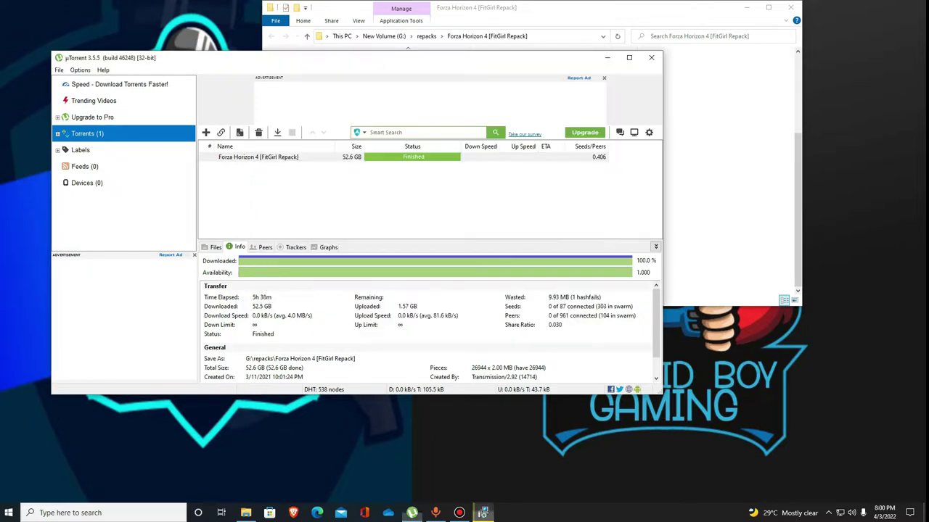
left_click(650, 57)
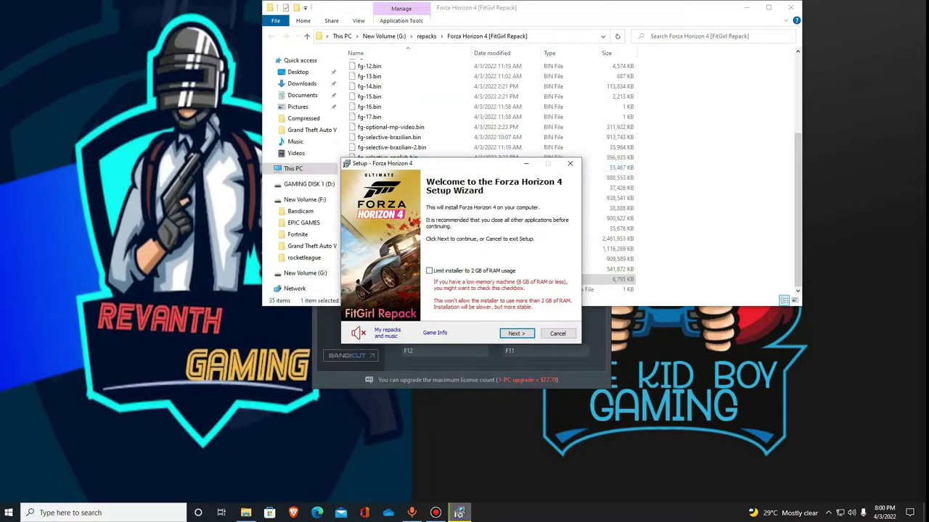
Toggle the option limiting the installer to 2 GB of RAM usage and advance the wizard to the destination location page
left_click(429, 270)
key("Return")
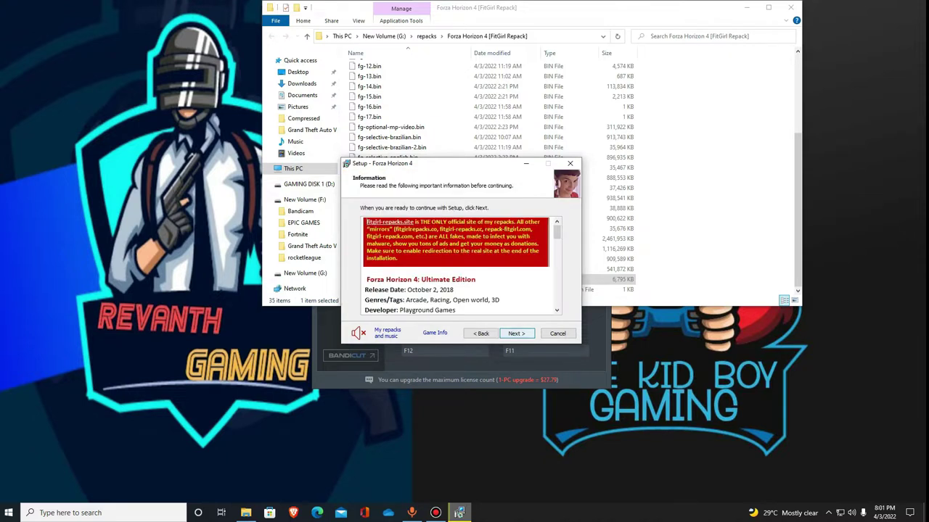
key("Return")
Set the install destination to G:\Forza Horizon 4 and continue to the component selection
key("Tab")
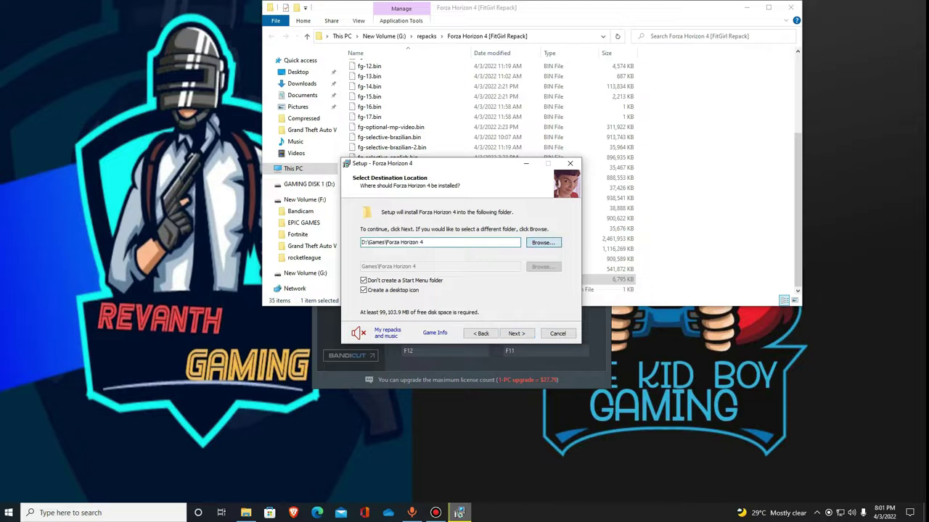
key("Return")
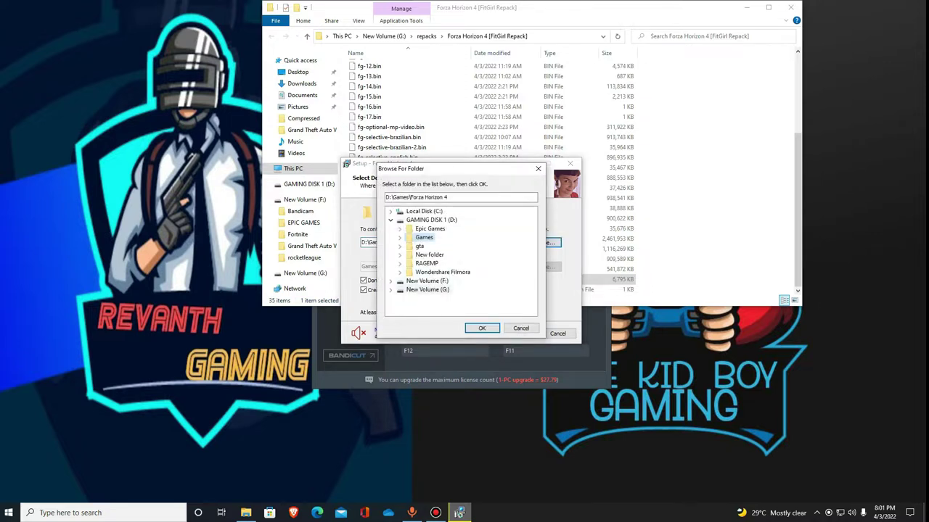
left_click(428, 289)
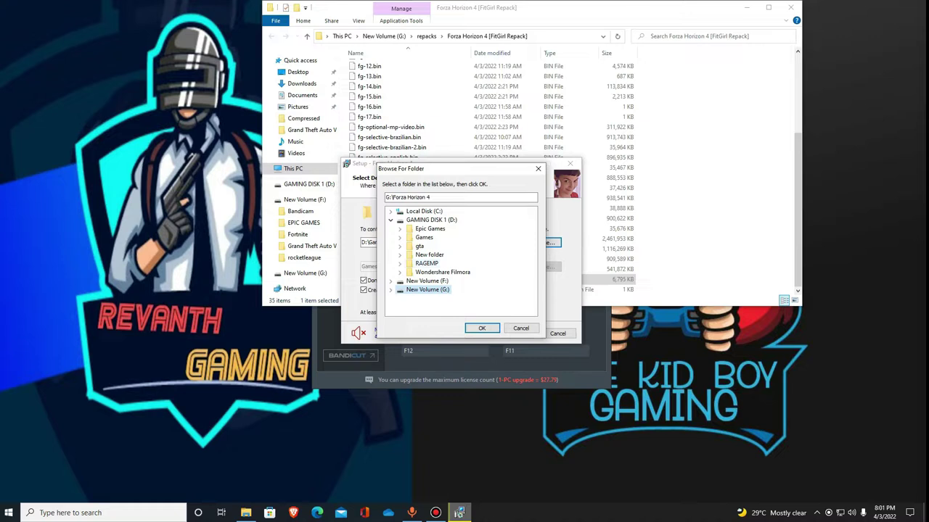
left_click(481, 328)
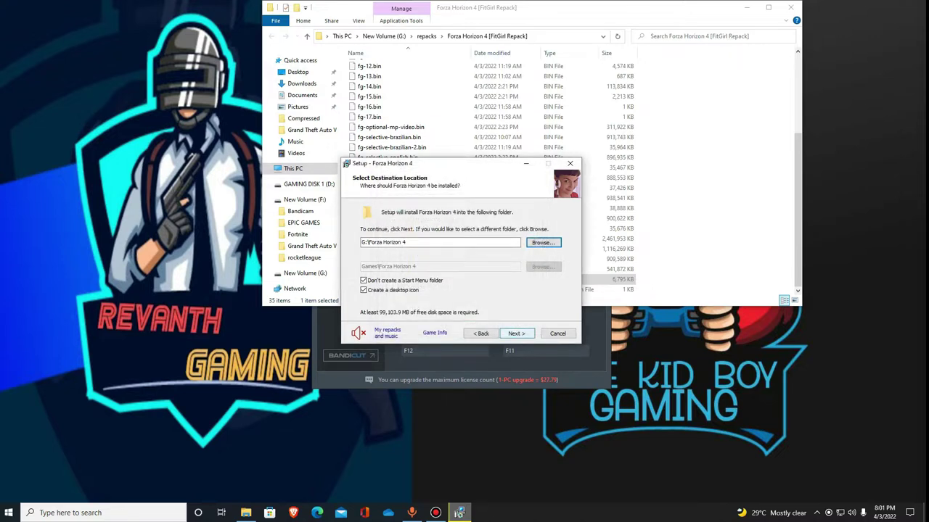
left_click(516, 333)
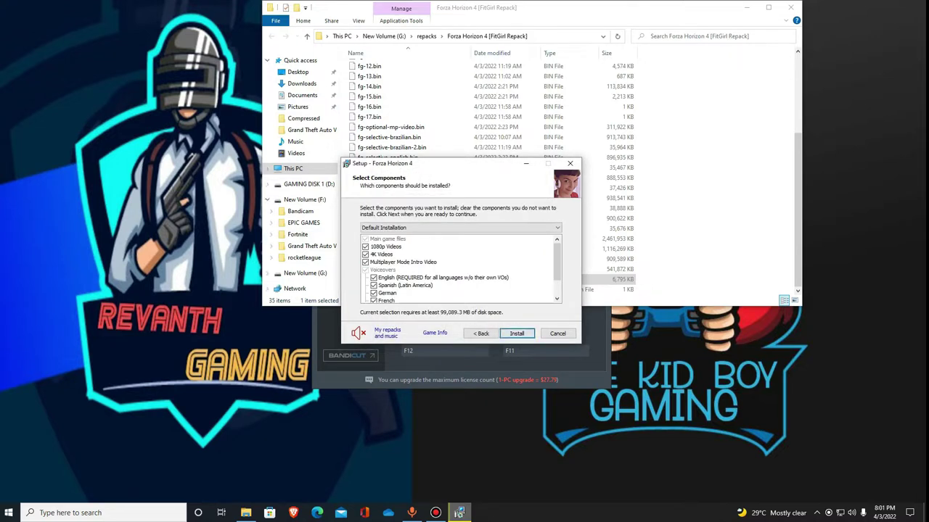
Start the installation with the Update DirectX component deselected and close the repack folder window
scroll(459, 268, "down", 1)
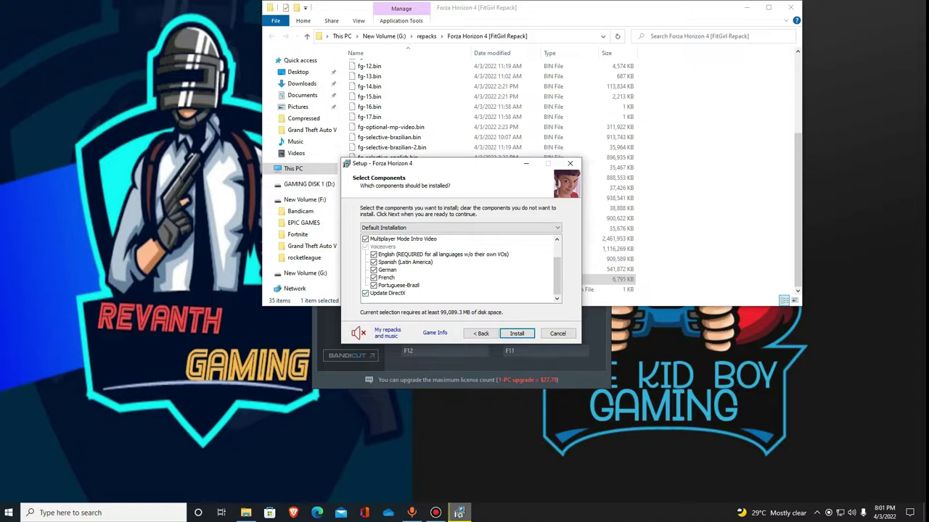
left_click(366, 293)
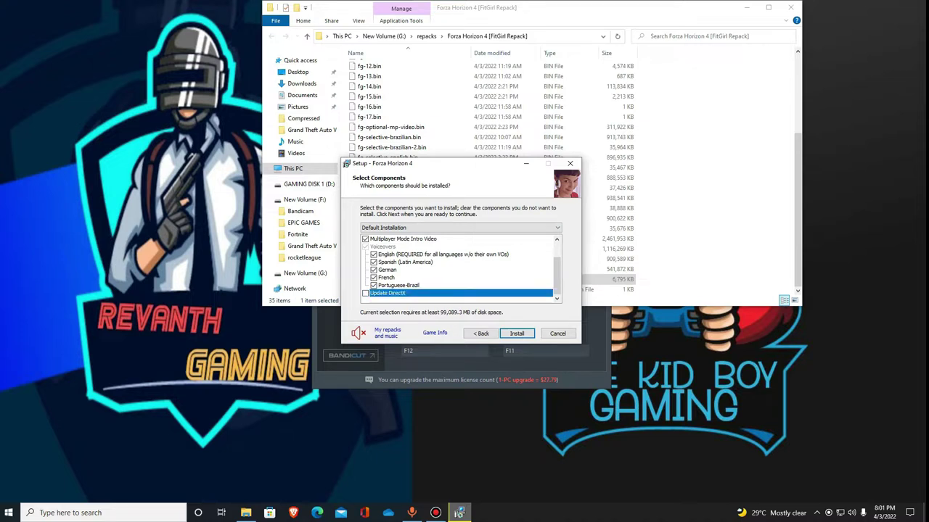
scroll(458, 269, "up", 1)
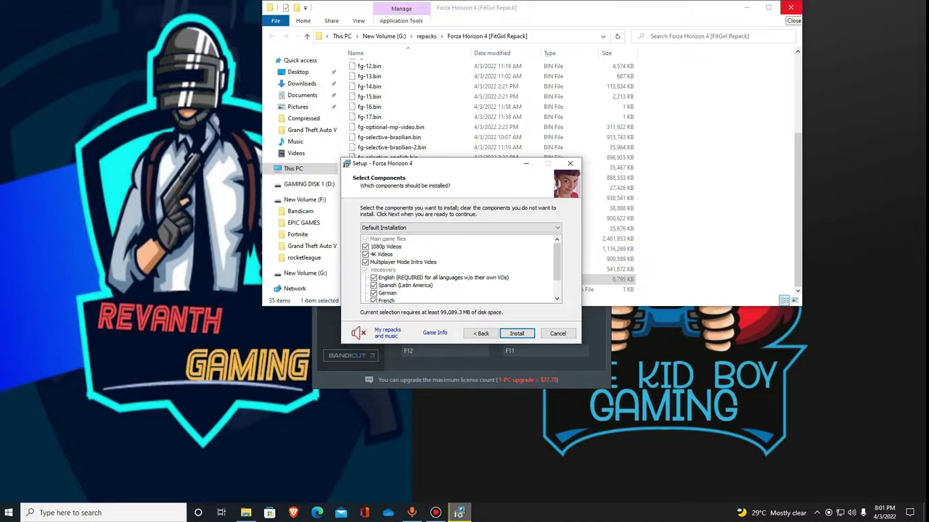
scroll(461, 268, "down", 1)
left_click(366, 293)
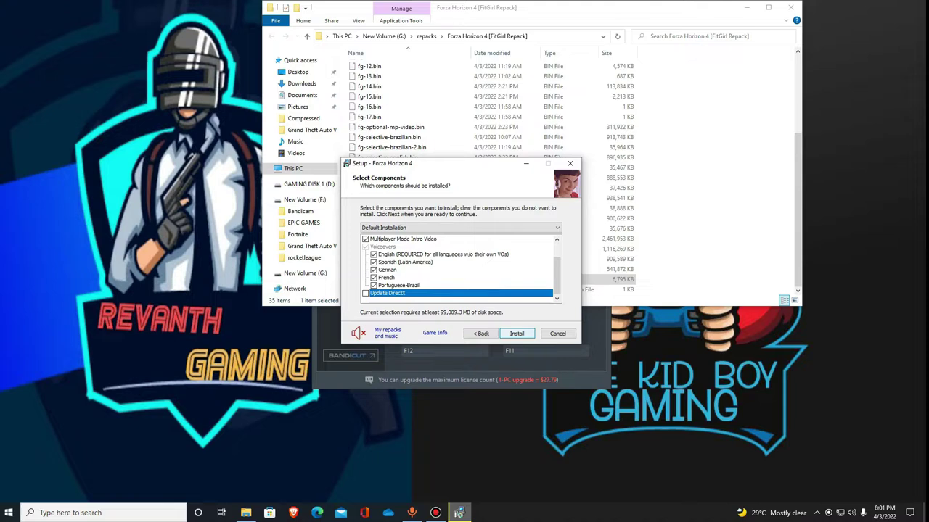
key("Return")
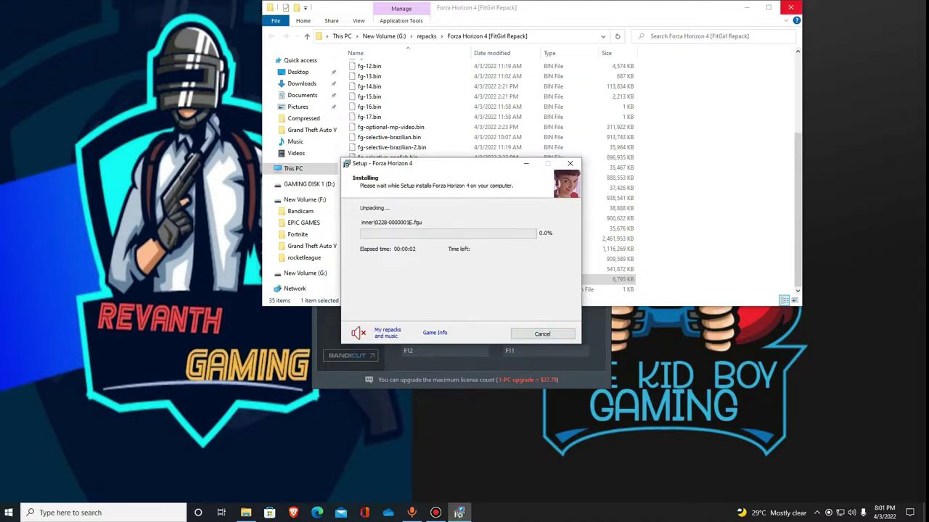
left_click(790, 8)
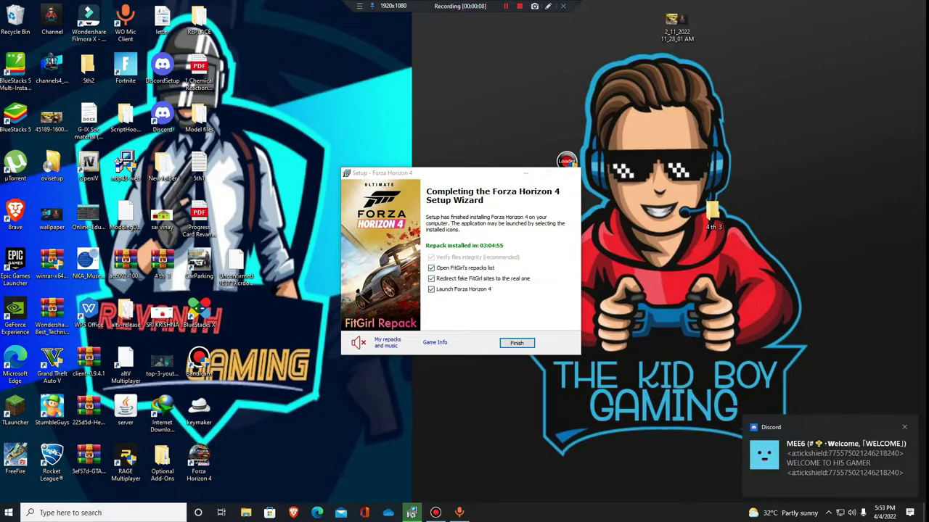
Finish the setup wizard with the repacks list, fake-site redirection and Launch Forza Horizon 4 options deselected
left_click(430, 268)
left_click(431, 278)
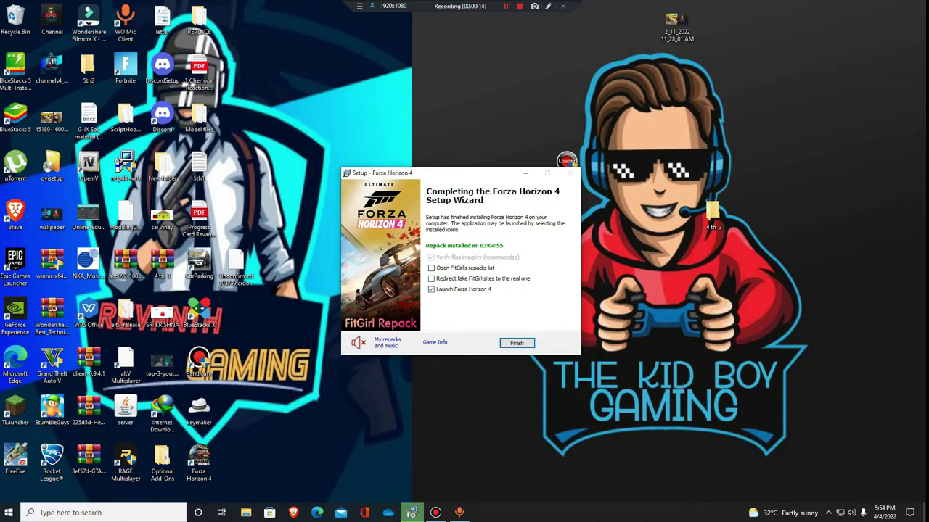
left_click(431, 290)
left_click(517, 343)
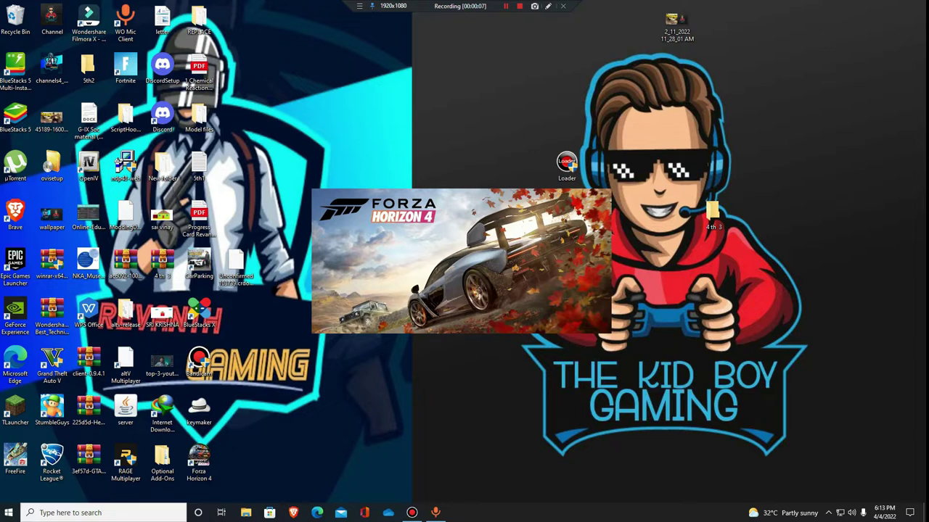
Allow Forza Horizon 4 through the firewall on public networks and start the game from its title screen
key("shift+F12")
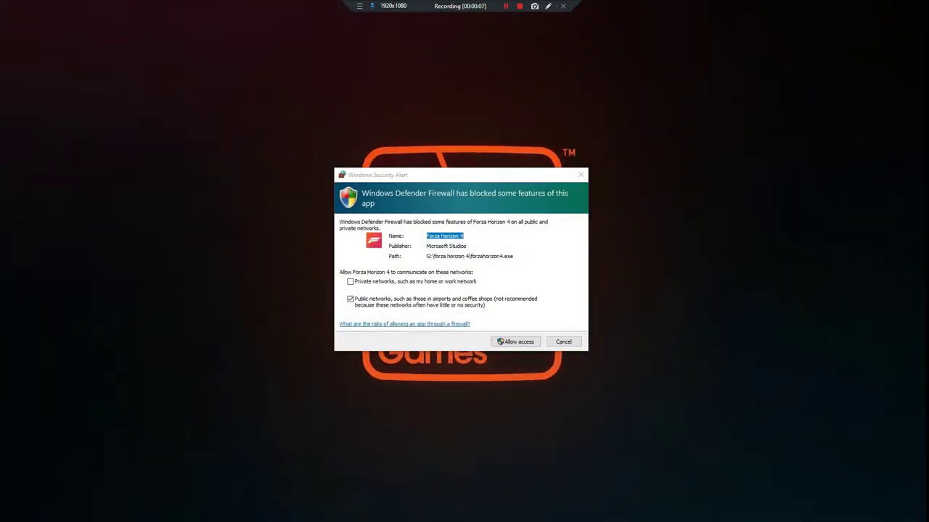
left_click(515, 342)
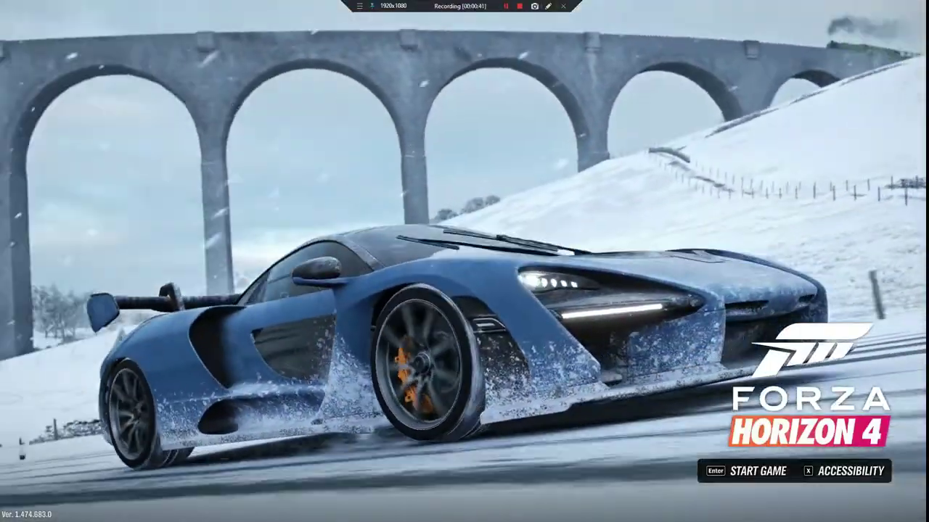
key("Return")
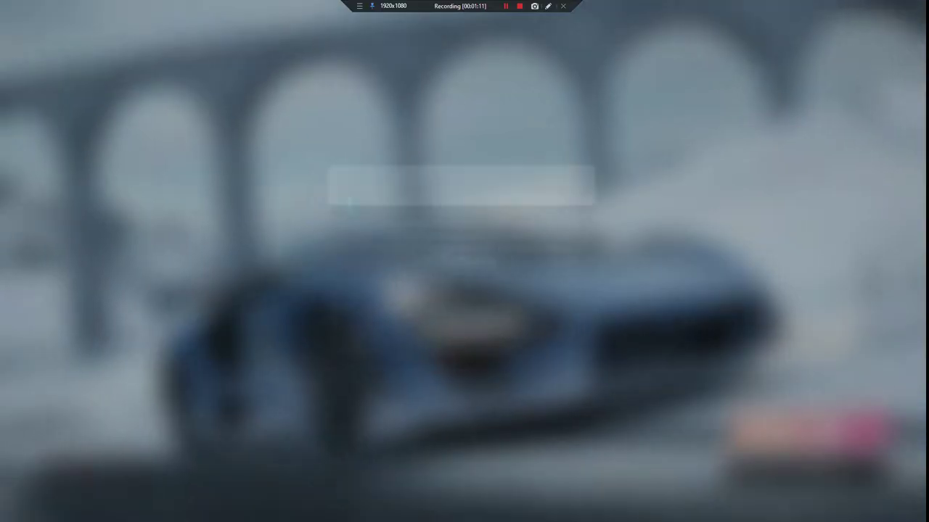
Accept the autodetected graphics results by continuing with the preset
key("Down")
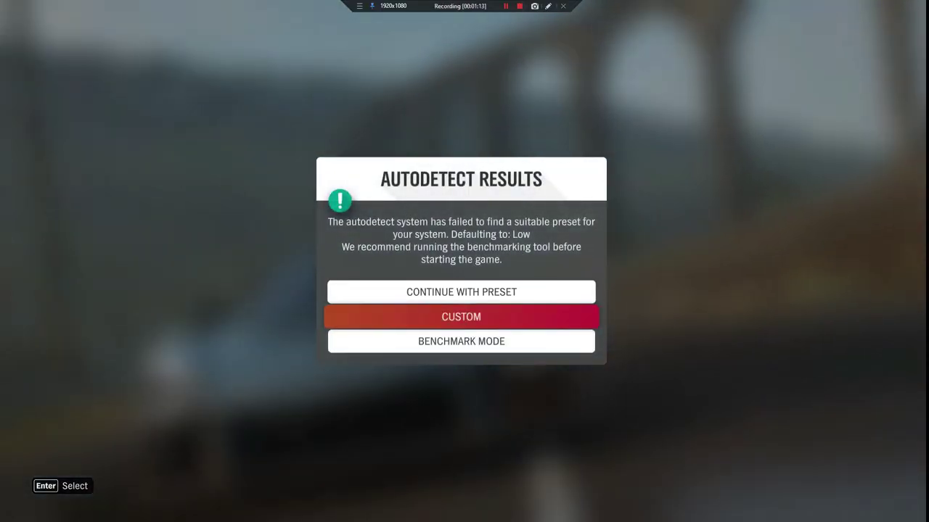
key("Up")
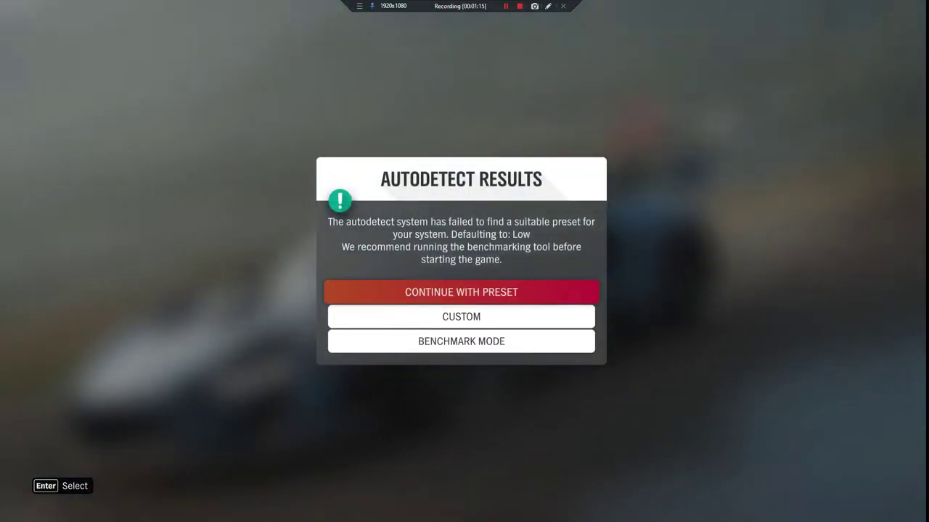
key("Return")
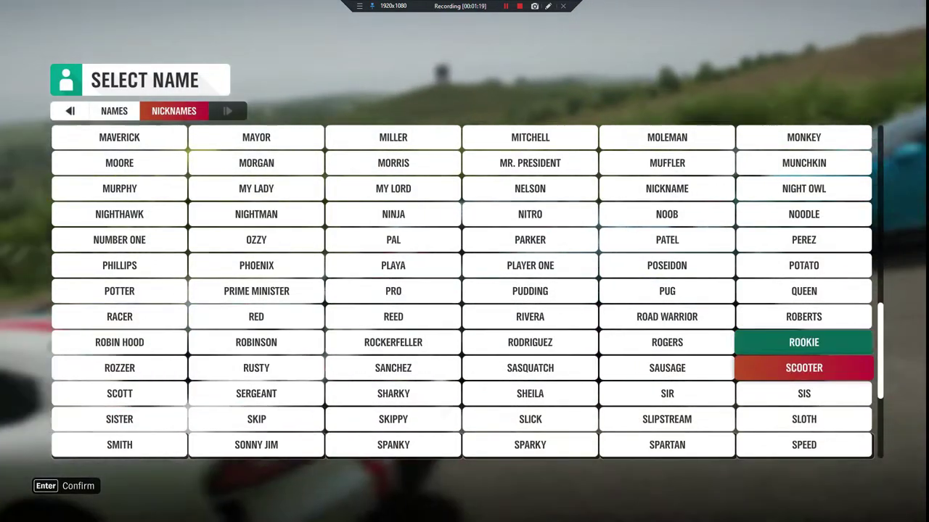
Choose and confirm KIDDA as the player's nickname and select Start Forza Horizon 4 as the way to begin the game
scroll(530, 291, "up", 3)
scroll(530, 291, "up", 4)
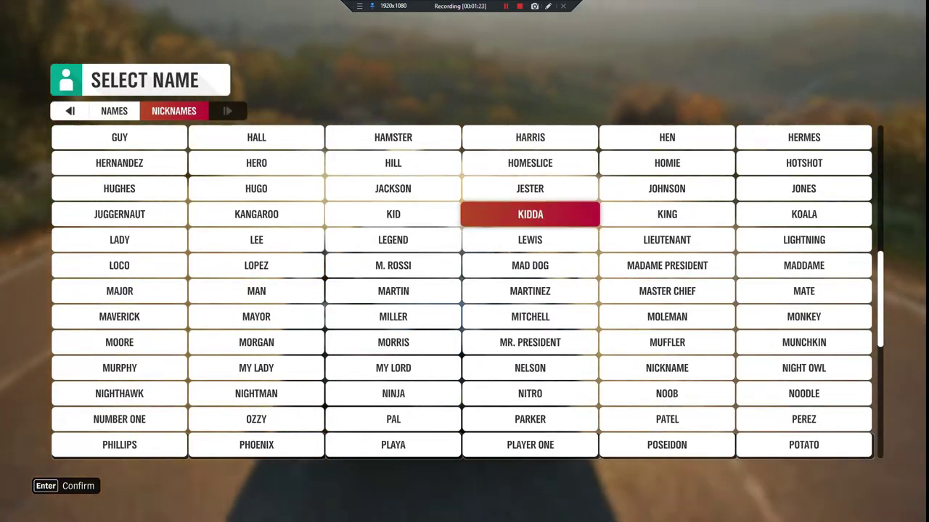
key("Return")
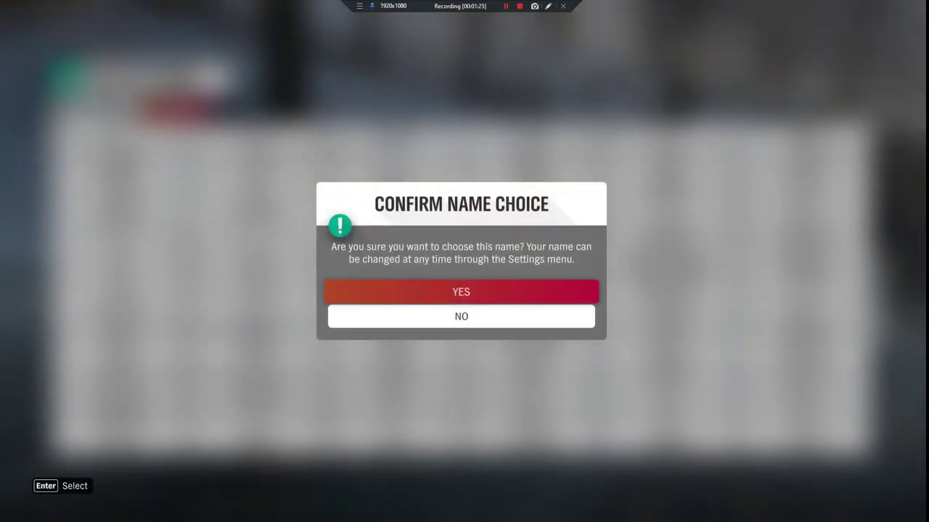
key("Return")
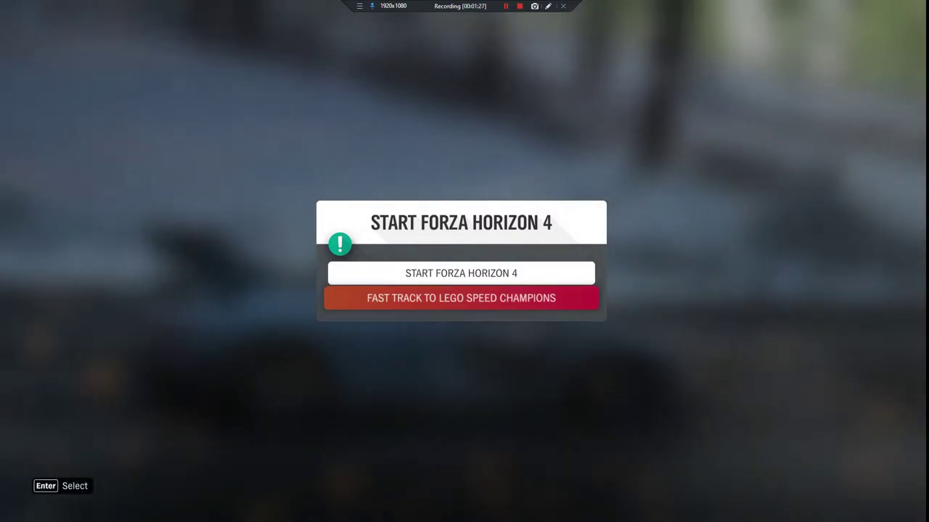
key("Up")
key("Return")
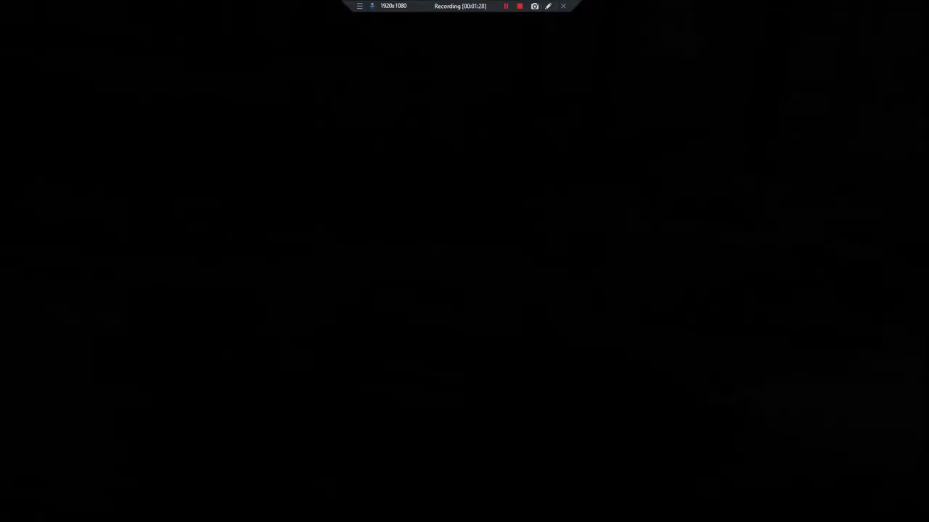